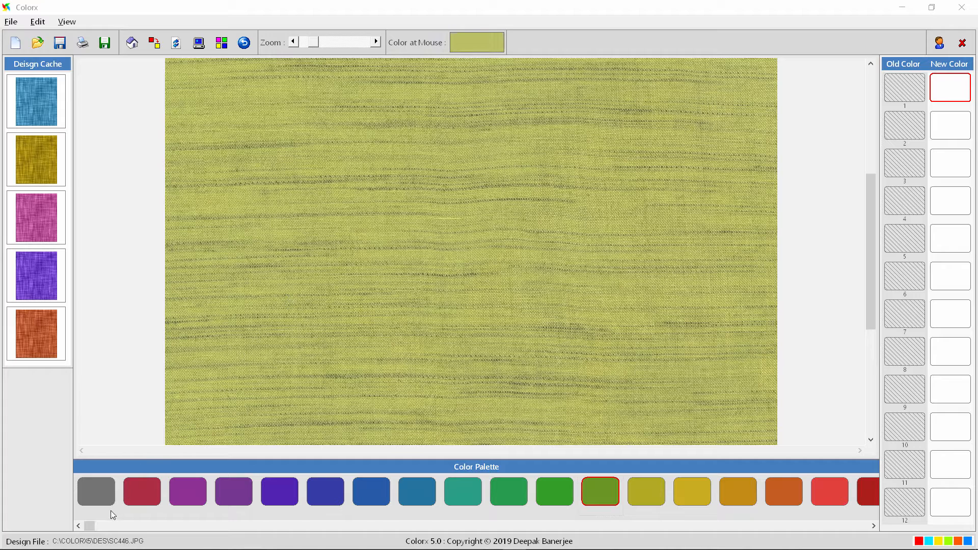
Step: Sample the olive yarn colour of SC446.JPG as old color 1 and replace it with grey from the palette
mouse_move(91, 526)
mouse_down()
mouse_move(143, 528)
mouse_move(80, 528)
mouse_up()
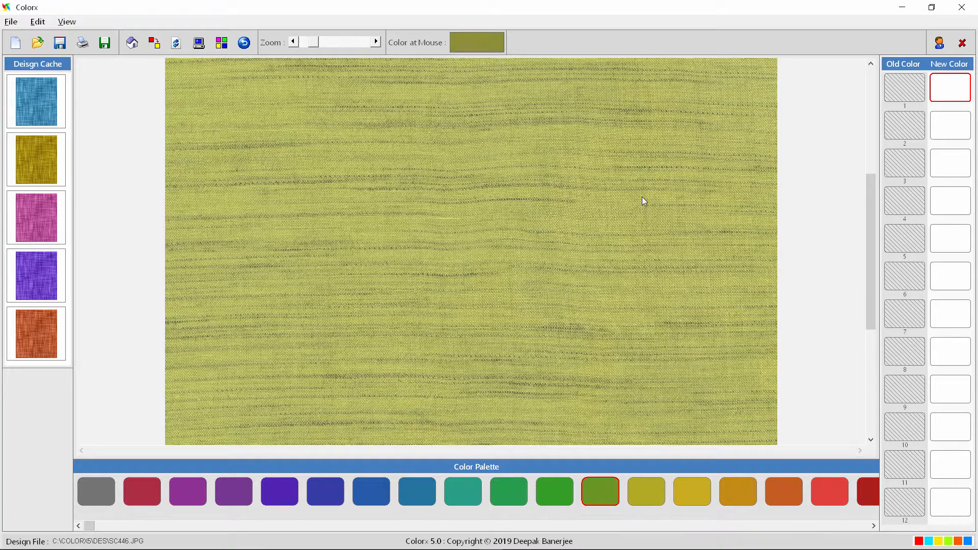
click(898, 89)
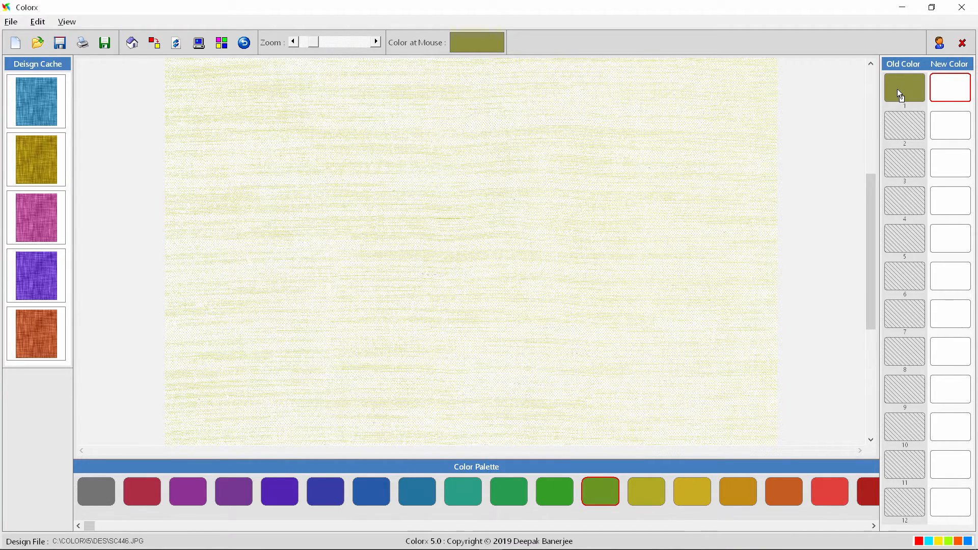
click(92, 491)
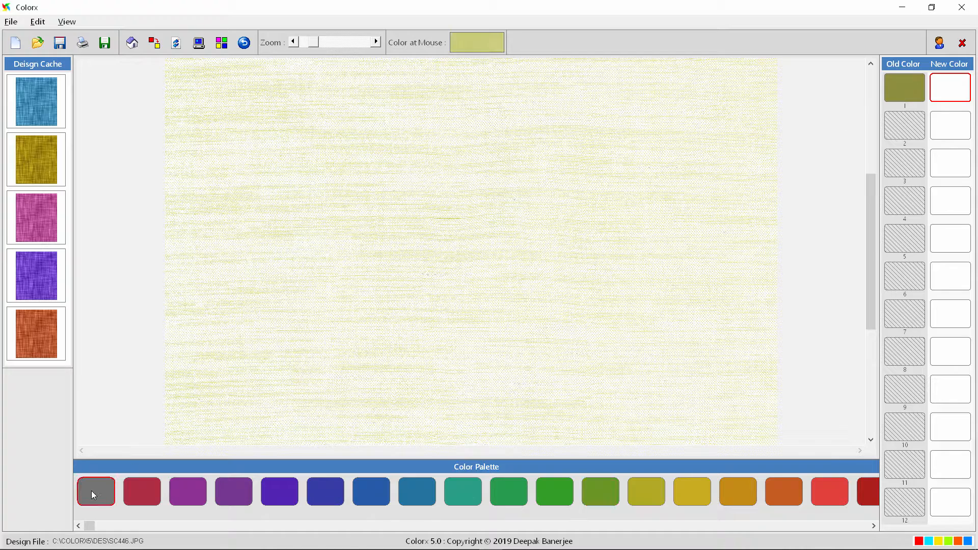
click(935, 84)
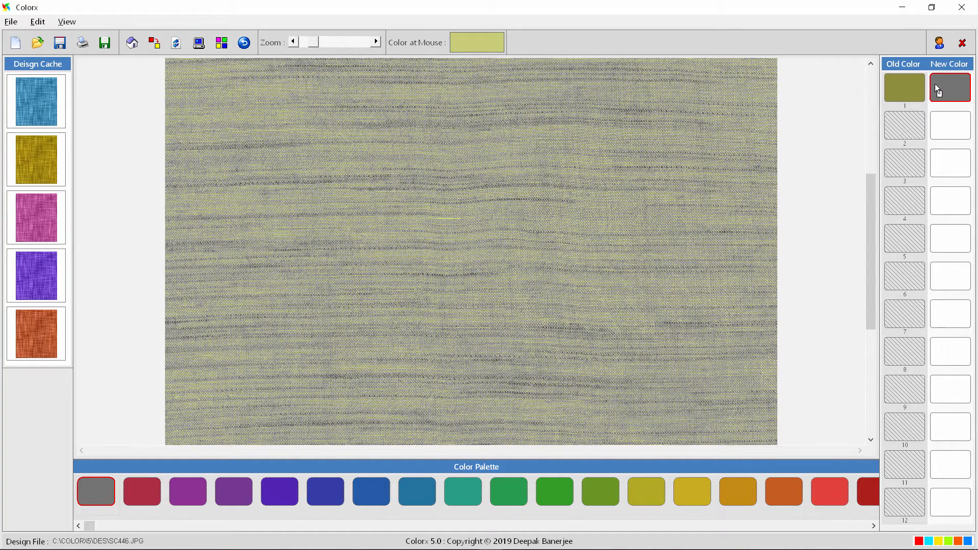
Step: Raise the tolerance of the grey replacement, and compare the recoloured fabric with the original image
right_click(937, 87)
click(946, 230)
drag(865, 153, 889, 153)
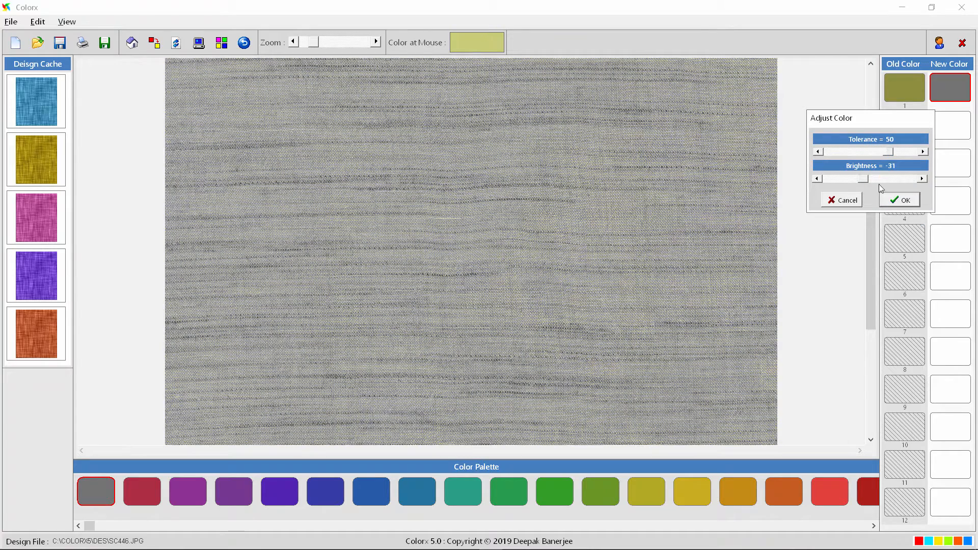
click(911, 202)
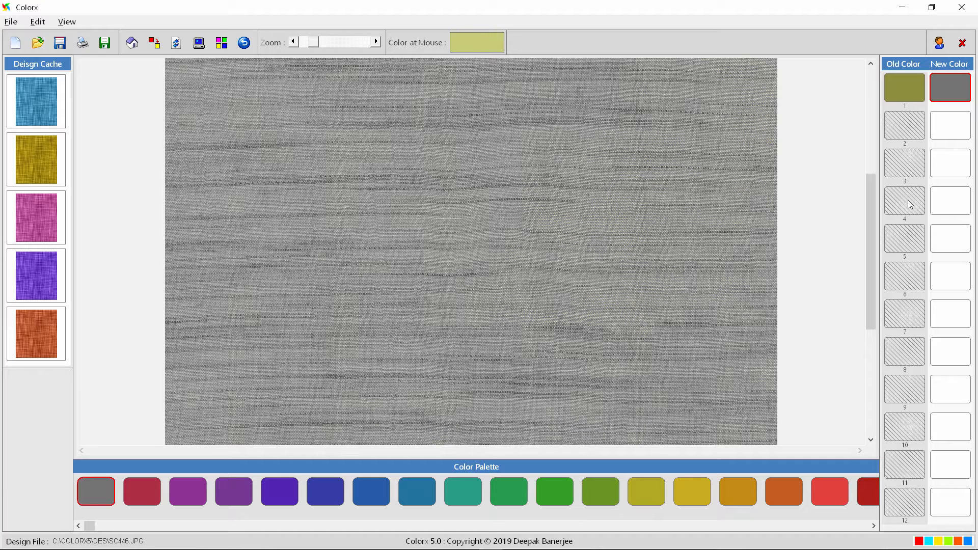
click(133, 46)
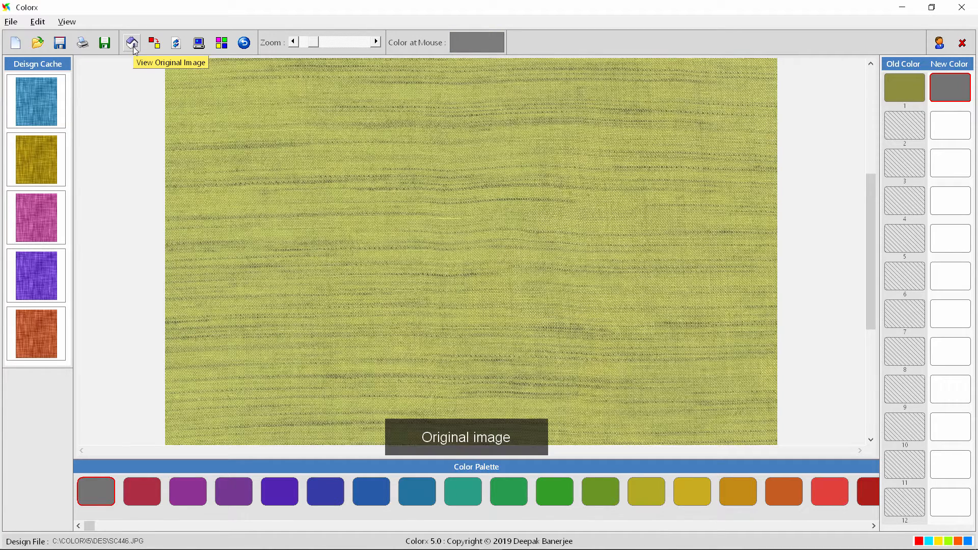
click(154, 44)
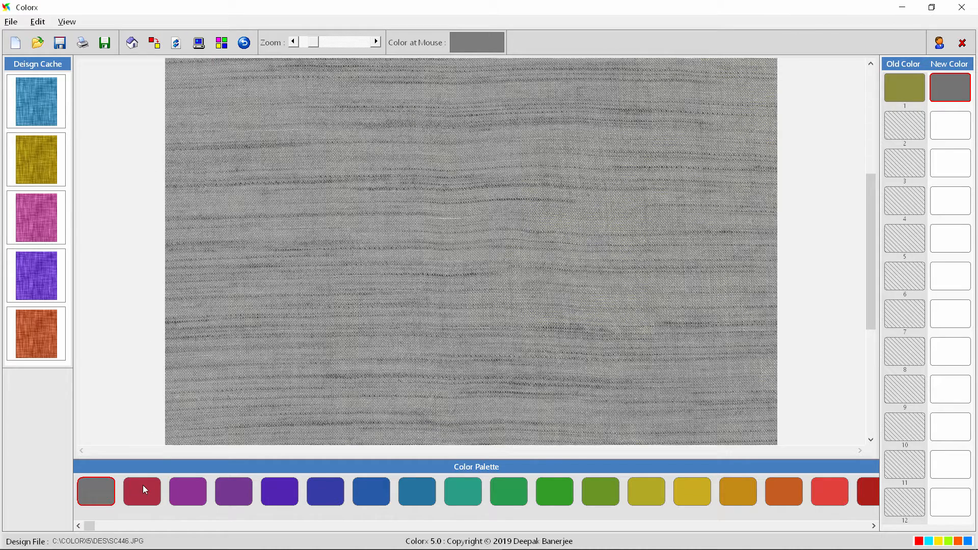
Step: Recolour the fabric in turn with crimson, purple, dark blue and olive green as new color 1
drag(143, 489, 951, 102)
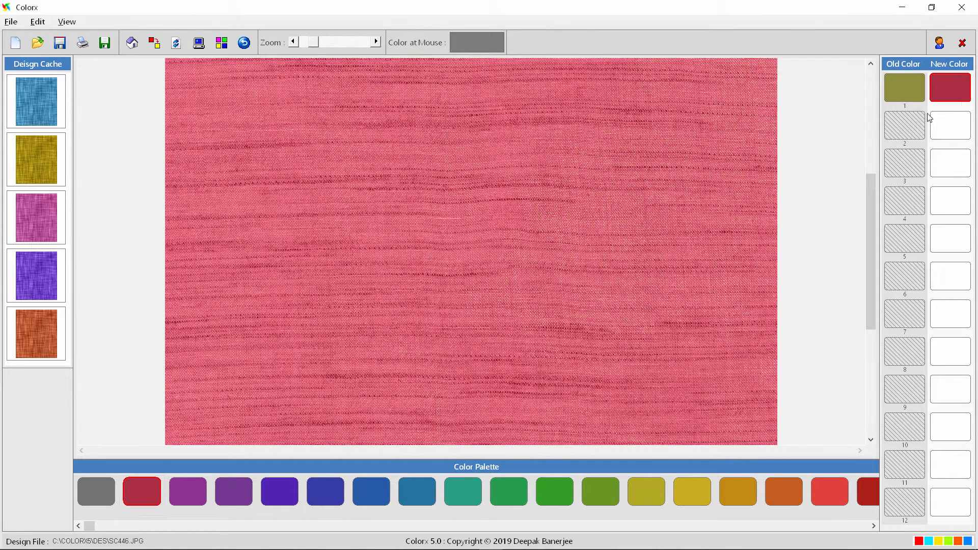
drag(232, 489, 946, 97)
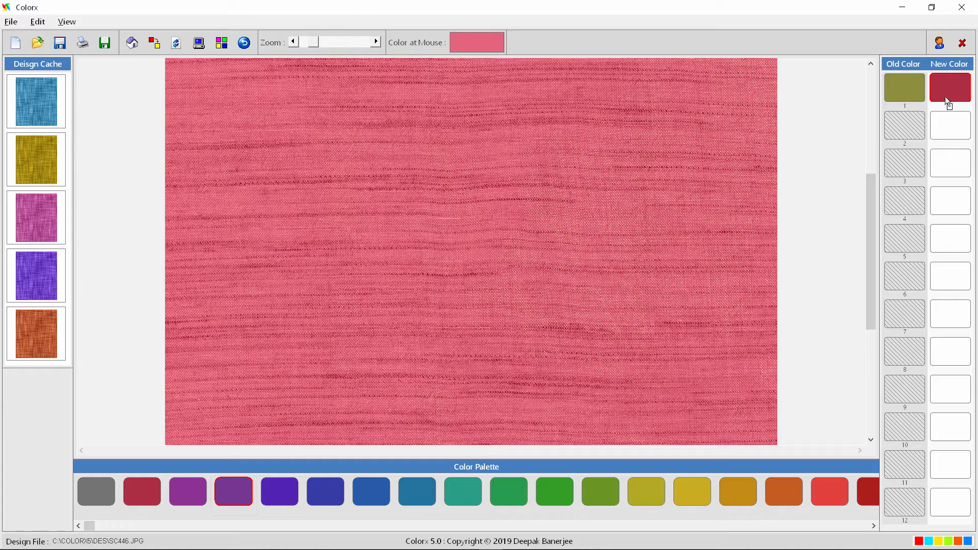
drag(328, 489, 937, 93)
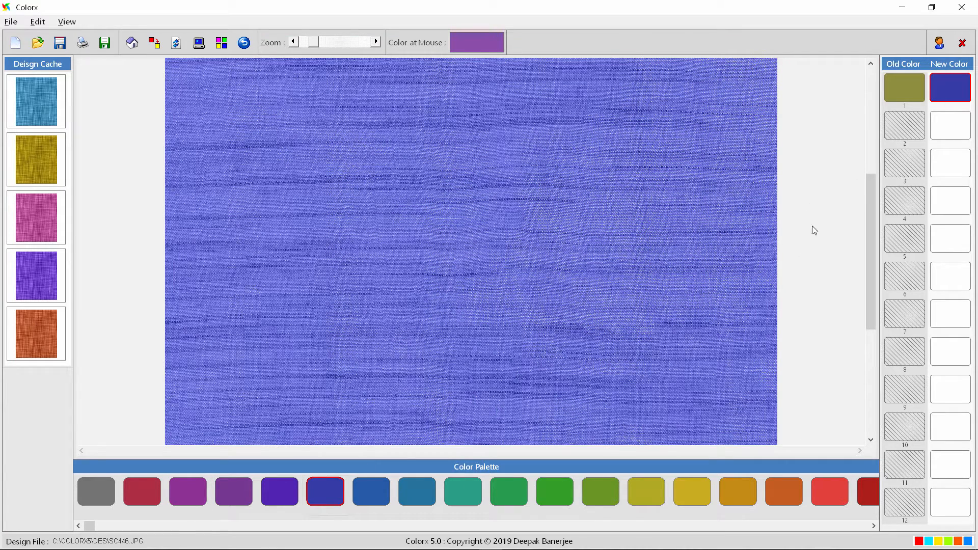
click(597, 492)
drag(597, 492, 952, 86)
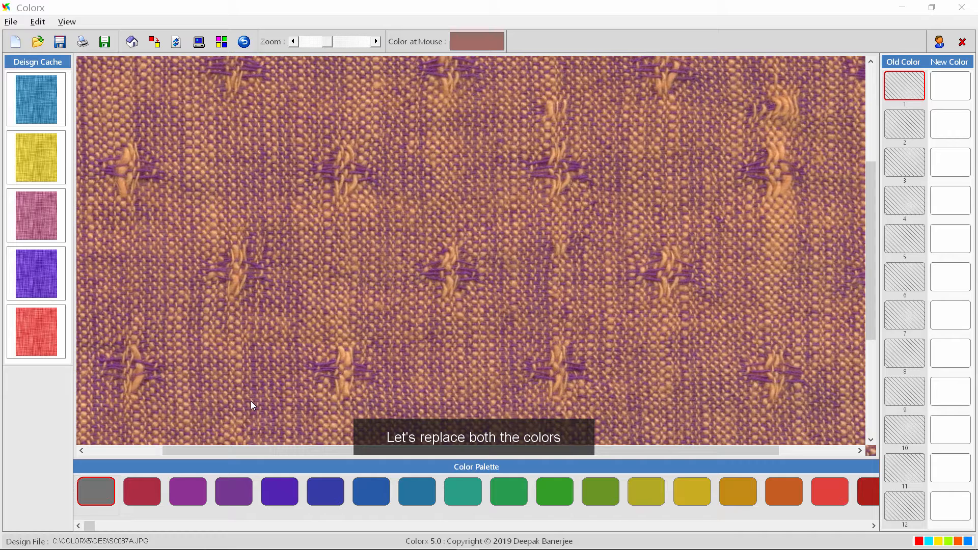
Step: Replace the purple yarn of SC087A.JPG with dark blue in slot 1 and adjust that color's tolerance and brightness
click(323, 490)
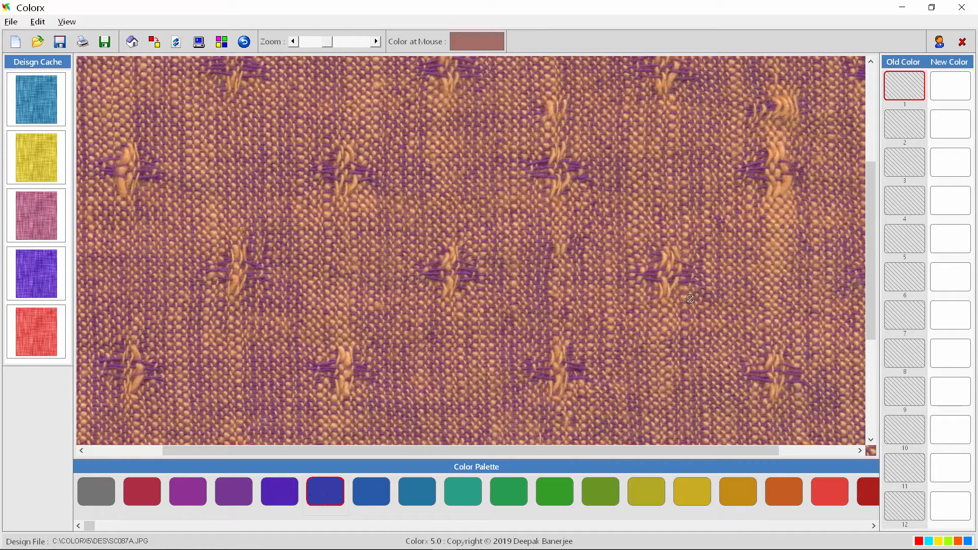
click(952, 91)
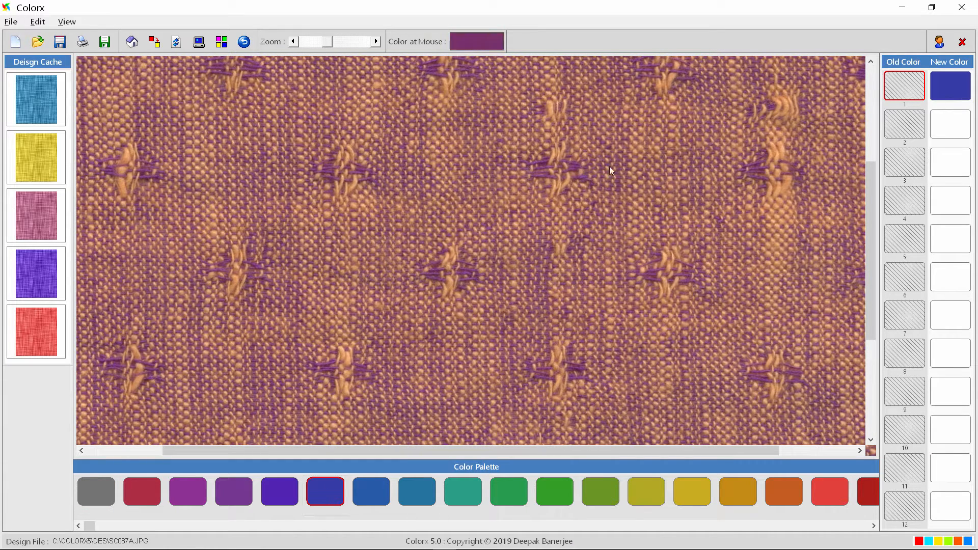
click(909, 84)
right_click(910, 84)
click(904, 231)
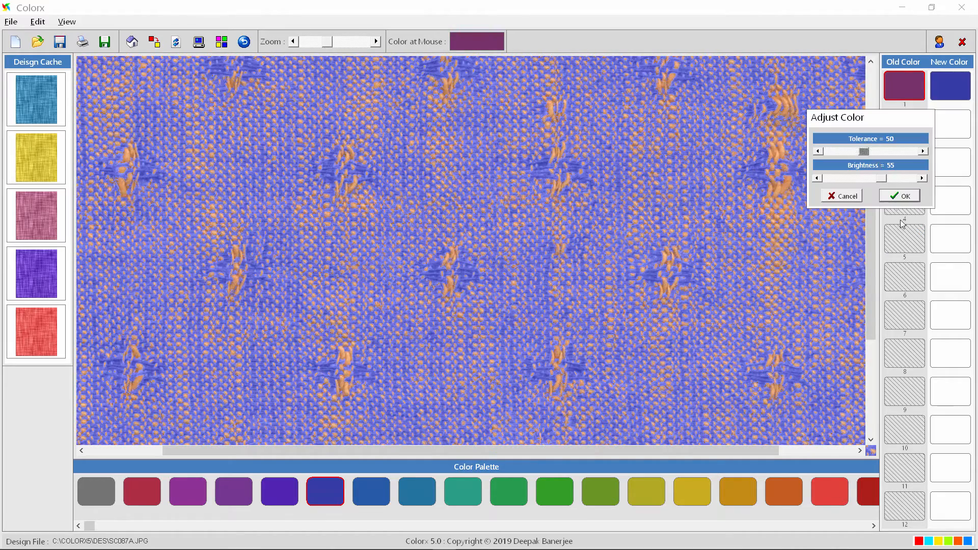
drag(866, 153, 874, 177)
click(900, 196)
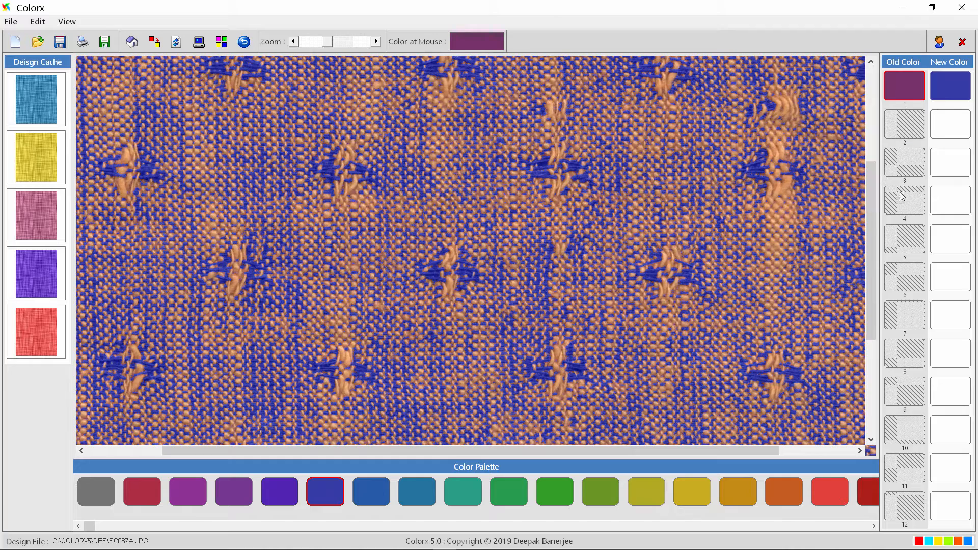
Step: Replace the orange yarn with teal green in slot 2 and fine-tune that color's adjustment
click(465, 493)
click(951, 125)
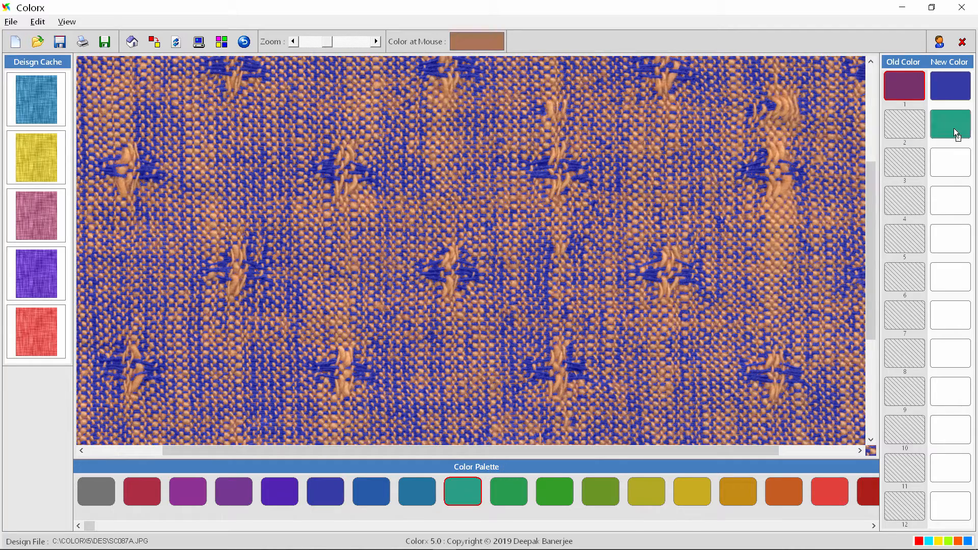
click(908, 120)
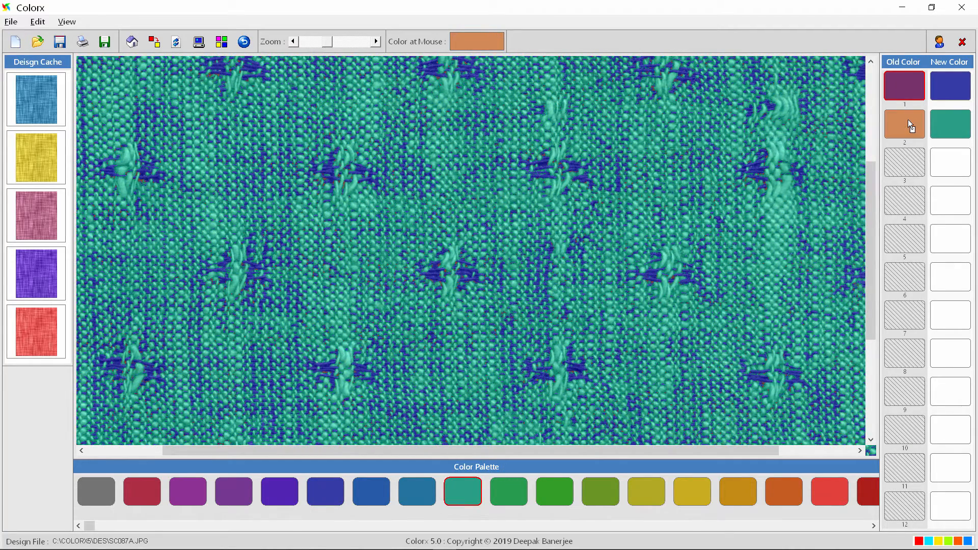
right_click(908, 120)
click(899, 243)
drag(861, 185, 861, 214)
click(898, 232)
Step: Zoom out on the fabric and compare the blue and teal colorway with the original image
scroll(352, 125, down, 3)
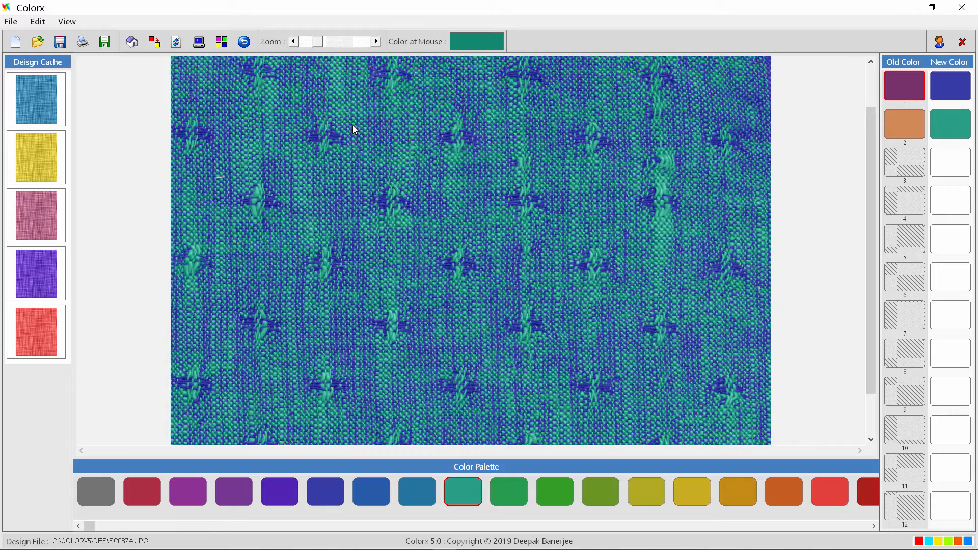
scroll(356, 130, down, 1)
click(132, 43)
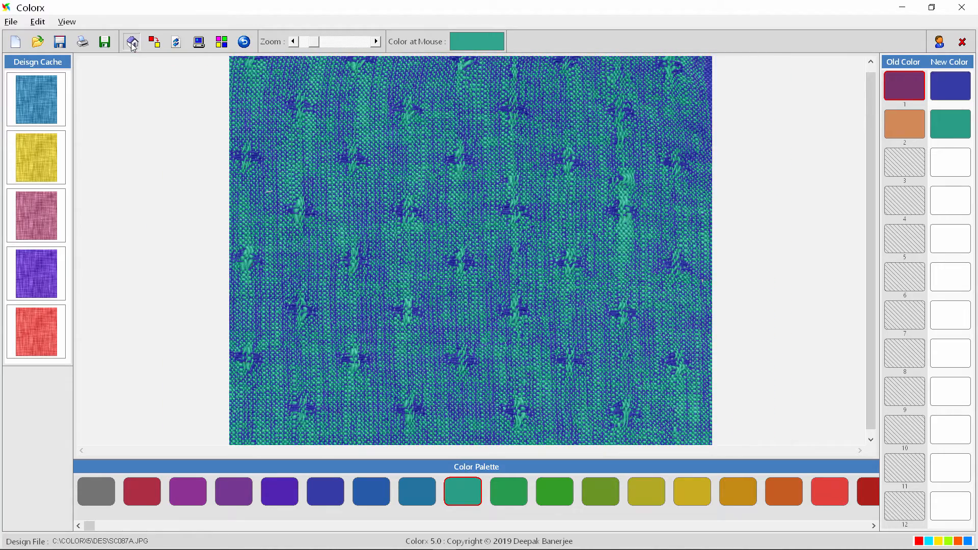
click(158, 50)
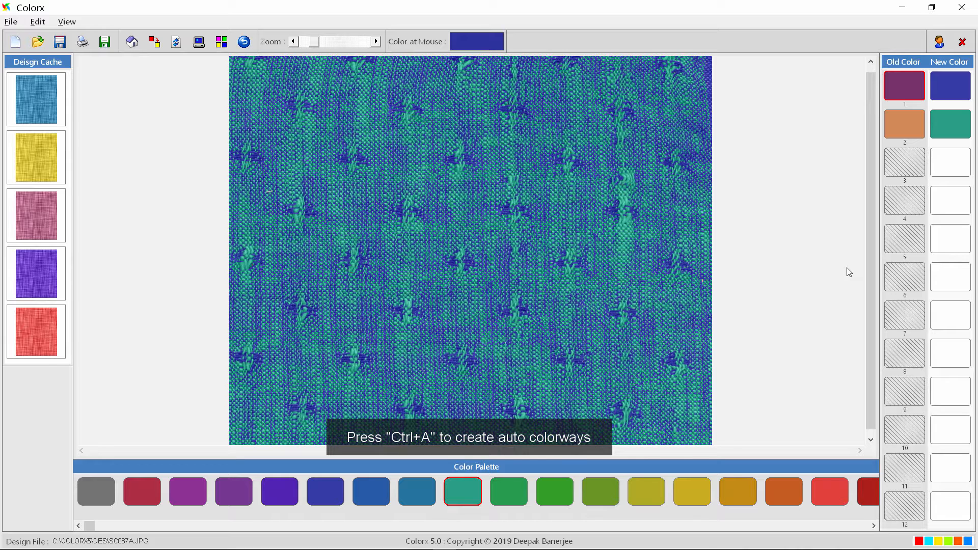
Step: Generate six automatic colorways of the two-color fabric in succession
key(ctrl+a)
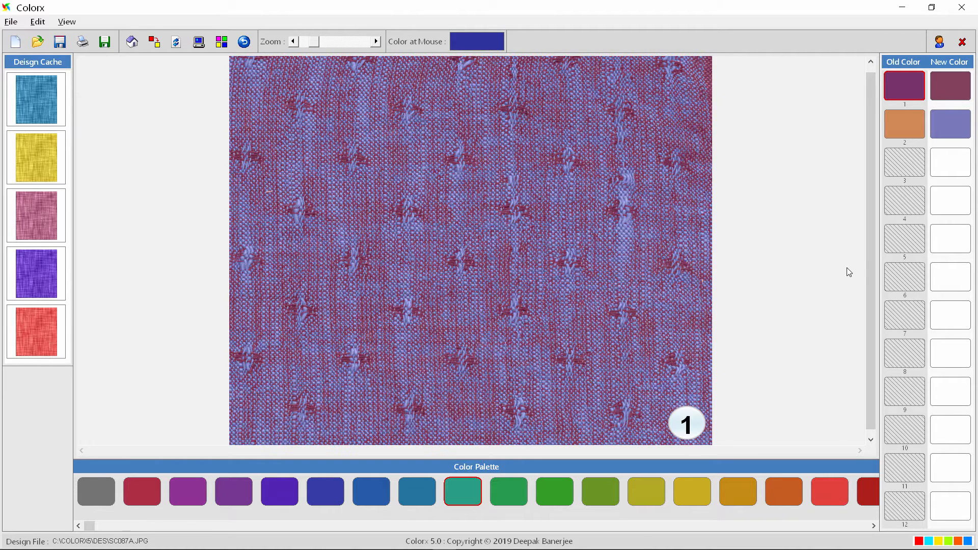
key(ctrl+a)
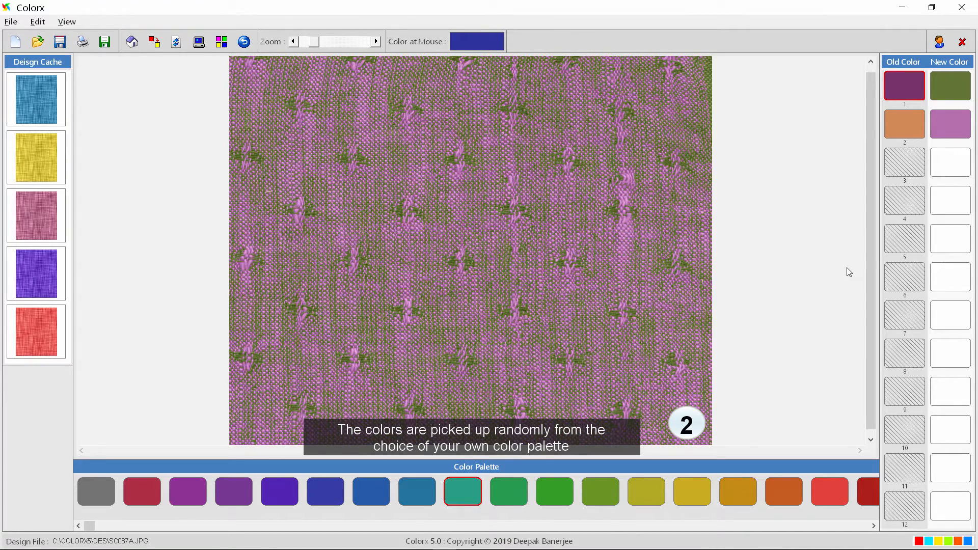
key(ctrl+a)
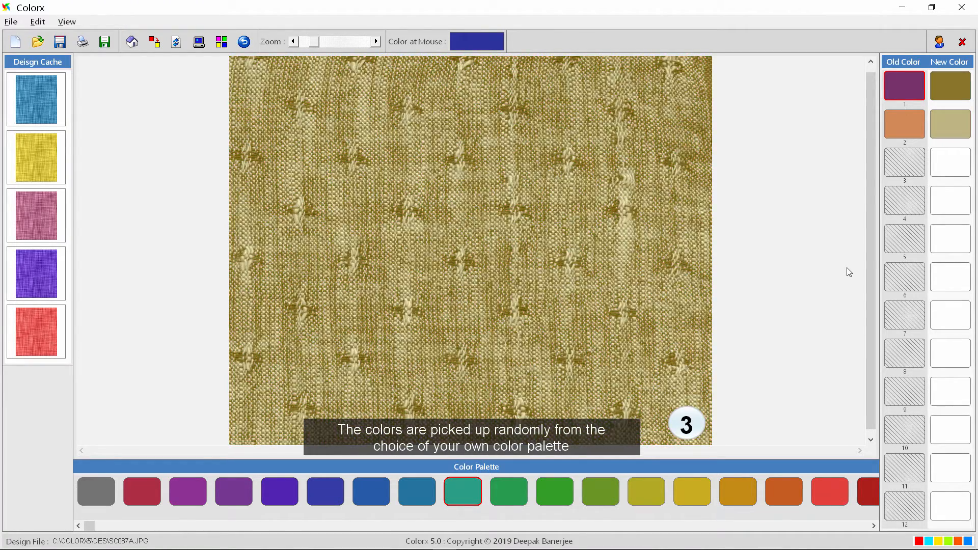
key(ctrl+a)
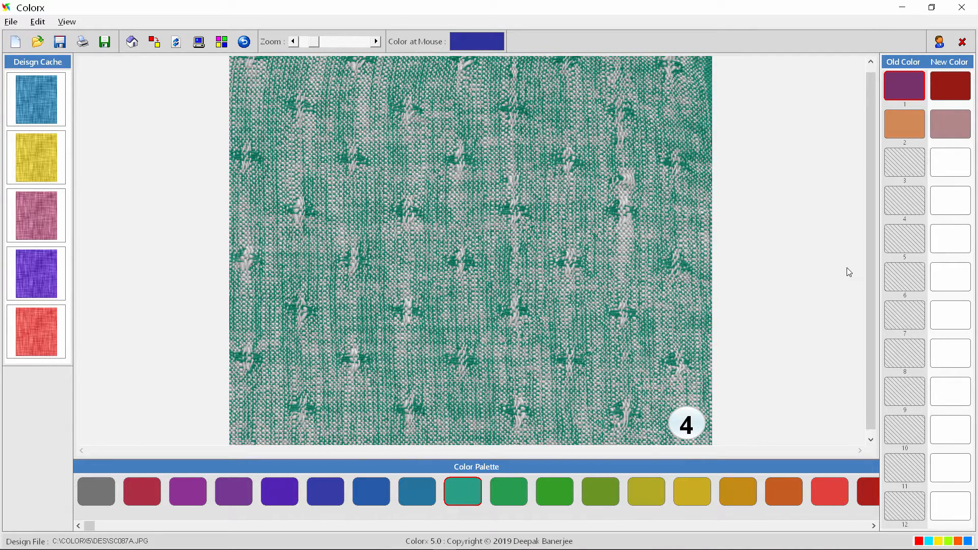
key(ctrl+a)
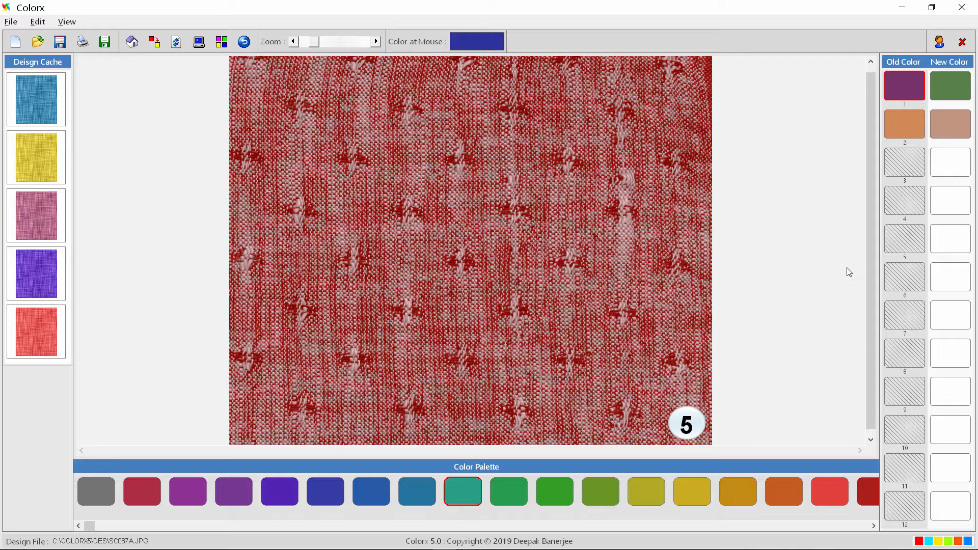
key(ctrl+a)
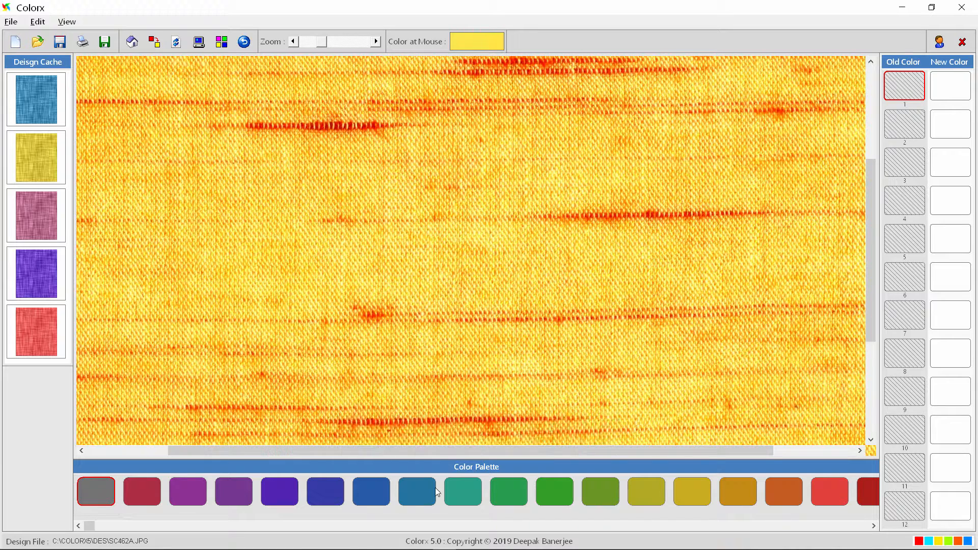
Step: Replace the golden yellow of SC462A.JPG with teal green in slot 1 and adjust its brightness to about -85
click(460, 492)
click(940, 98)
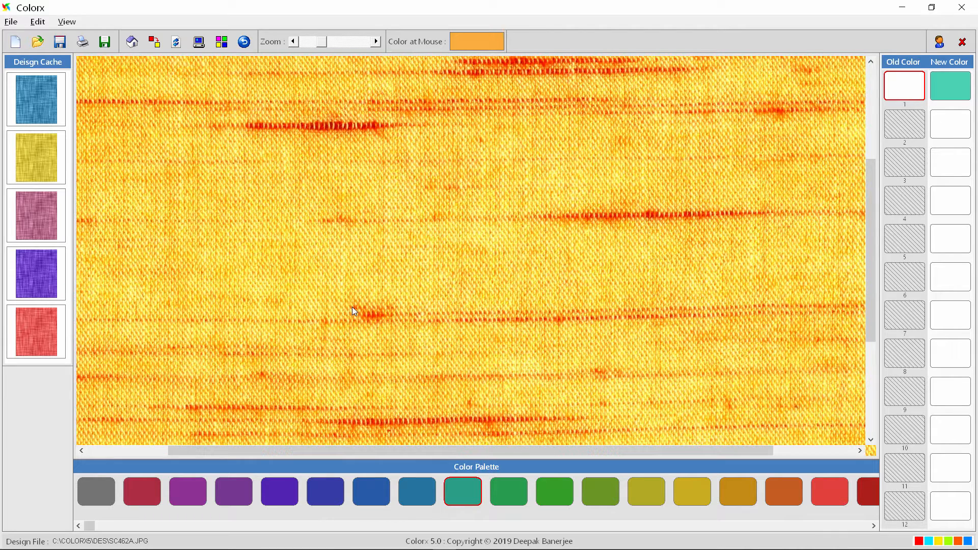
click(900, 97)
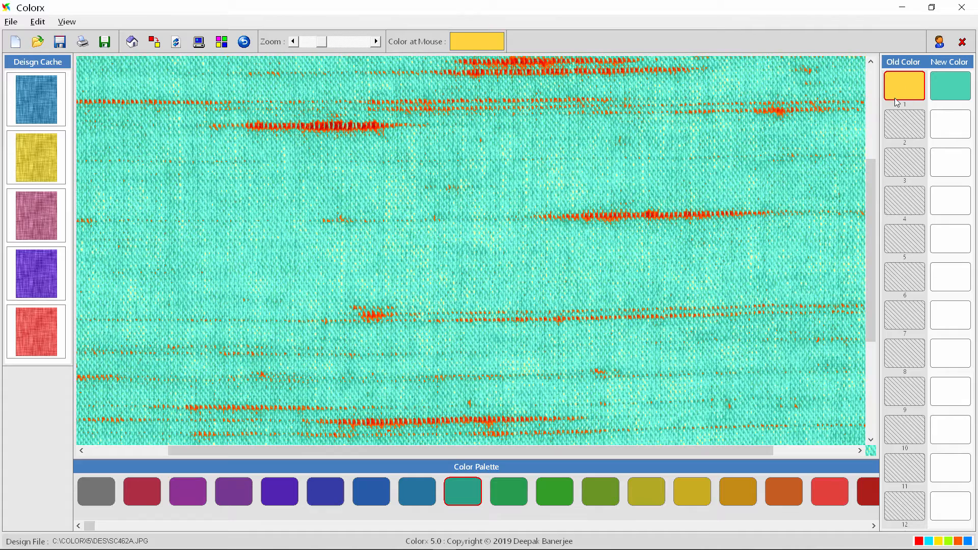
right_click(895, 99)
click(912, 238)
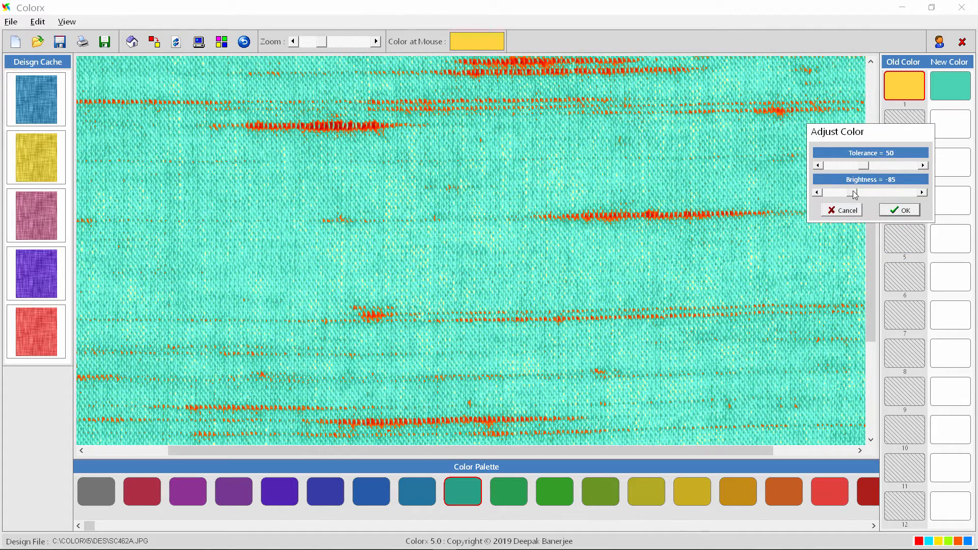
drag(855, 193, 854, 194)
click(904, 211)
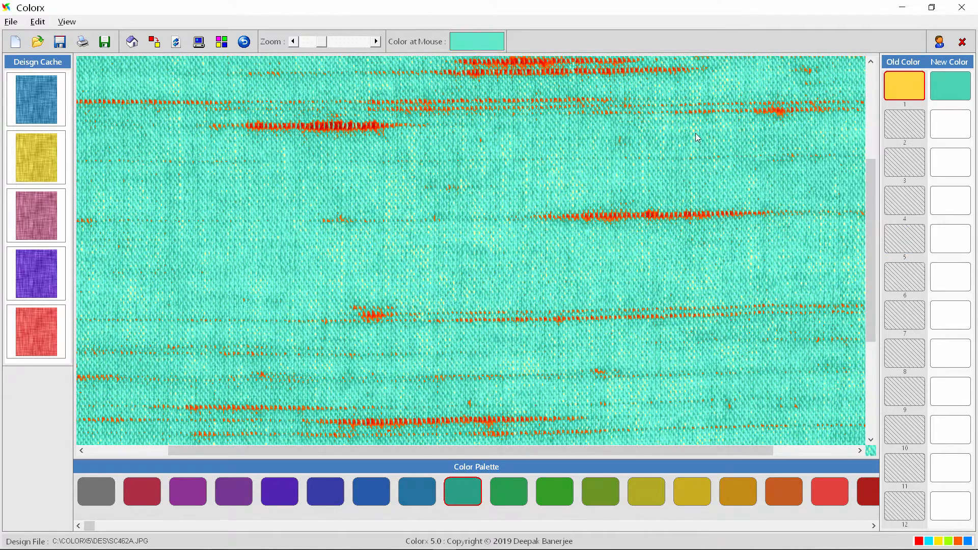
Step: Replace the pale yellow with the same teal in slot 2, with tolerance 34 and brightness about -7
click(901, 131)
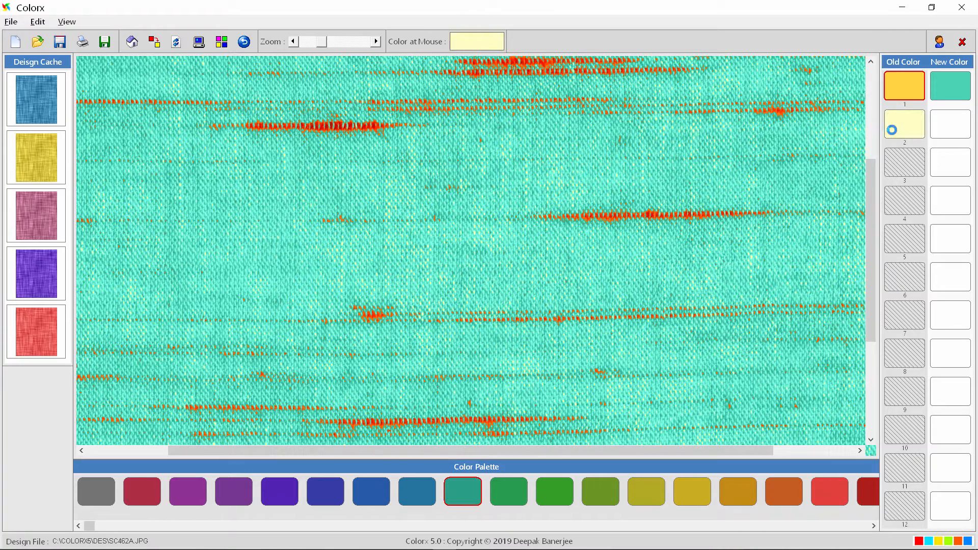
click(950, 88)
click(949, 132)
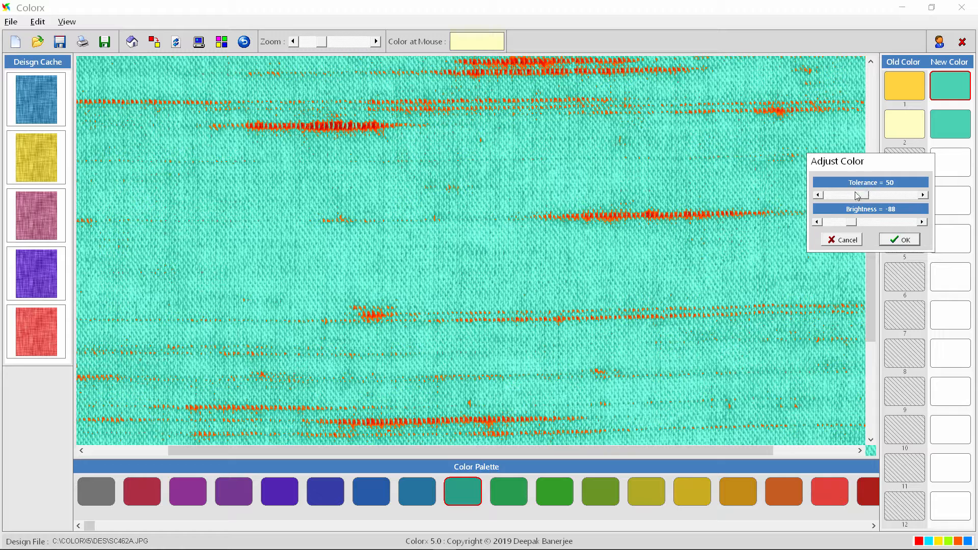
drag(861, 196, 865, 222)
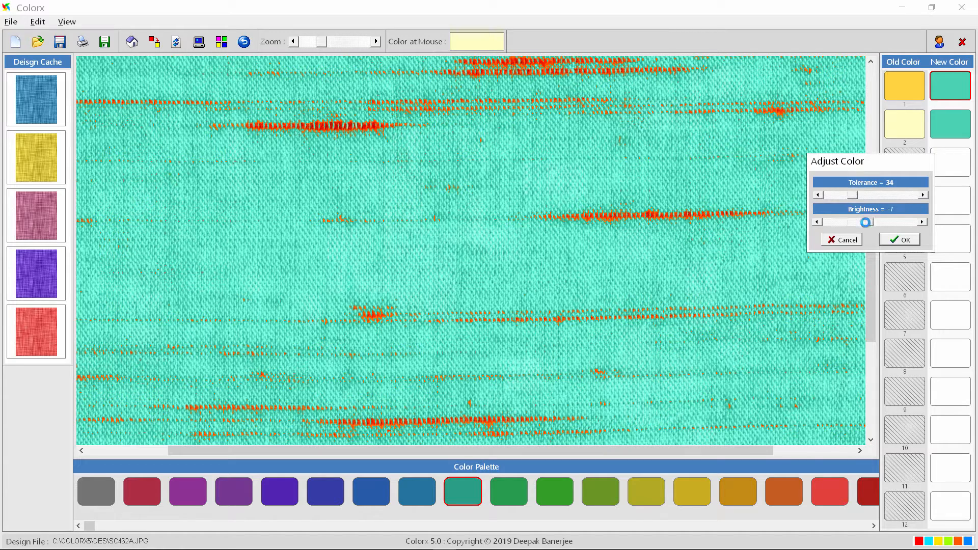
click(900, 239)
Step: Replace the orange yarn color of SC462A.JPG with dark blue in slot 3 and lower its tolerance
click(325, 492)
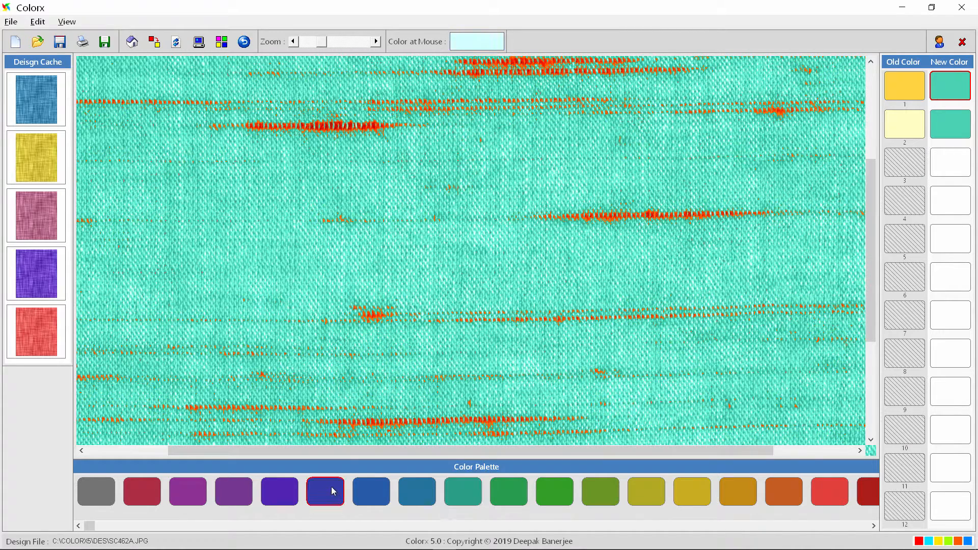
click(954, 168)
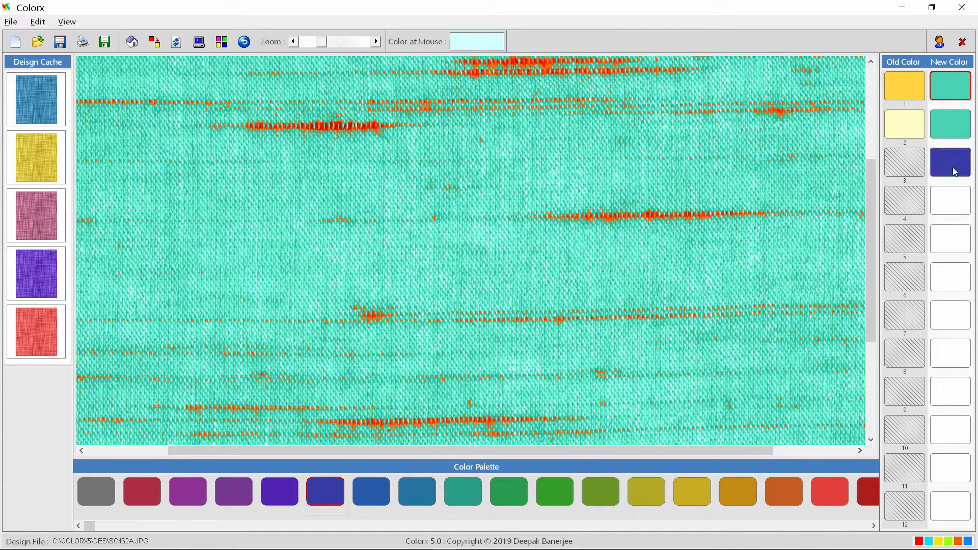
click(888, 161)
right_click(895, 166)
click(905, 309)
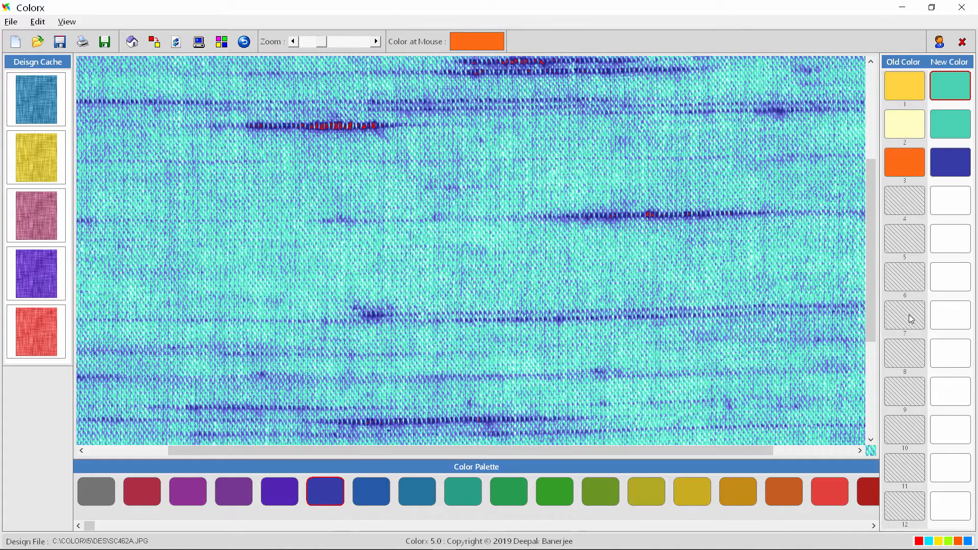
drag(862, 232, 855, 230)
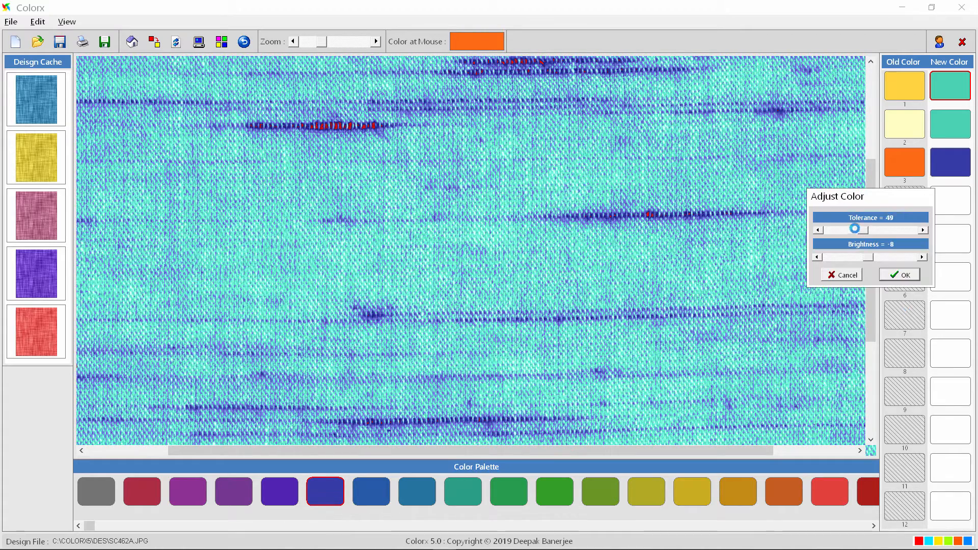
click(900, 275)
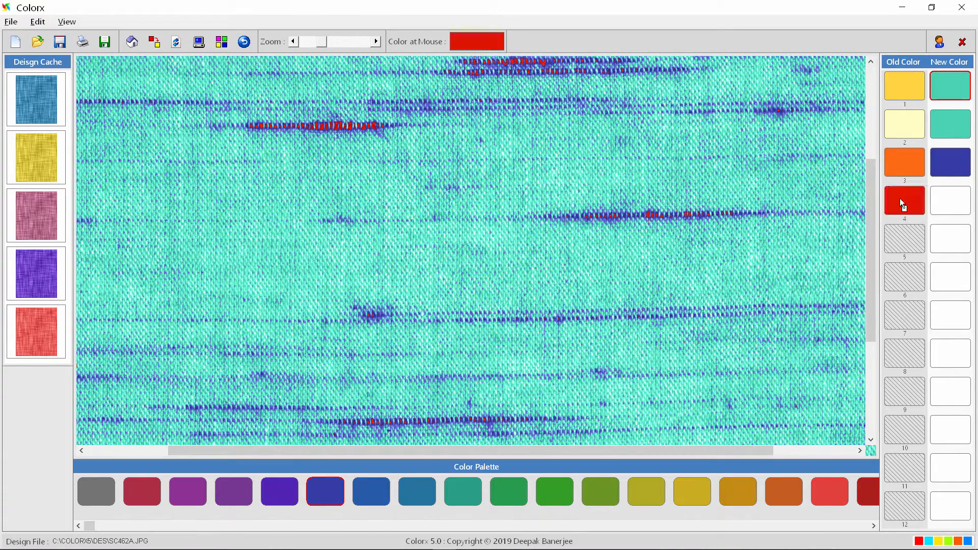
Step: Replace the red with the same dark blue in slot 4 and compare the recolored fabric with the original image
click(952, 155)
click(945, 201)
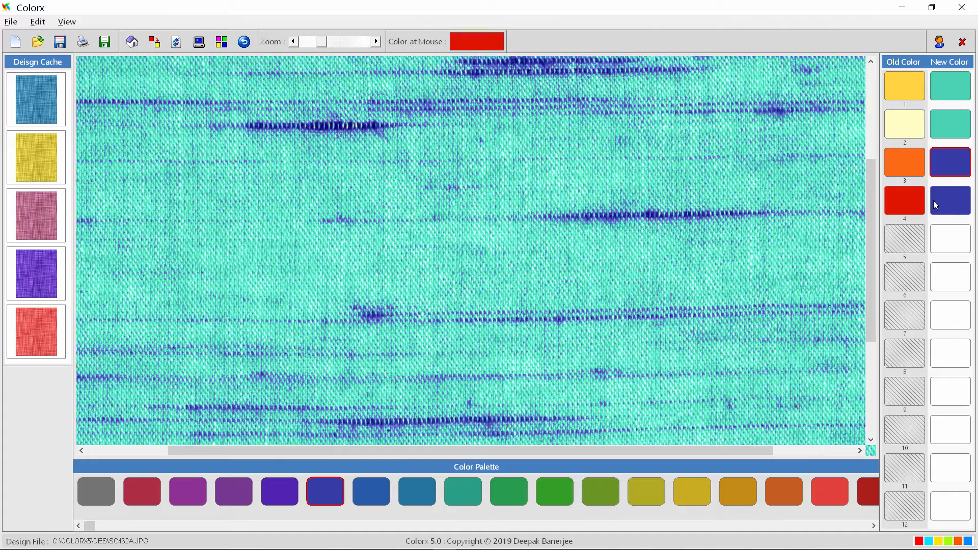
scroll(378, 174, down, 3)
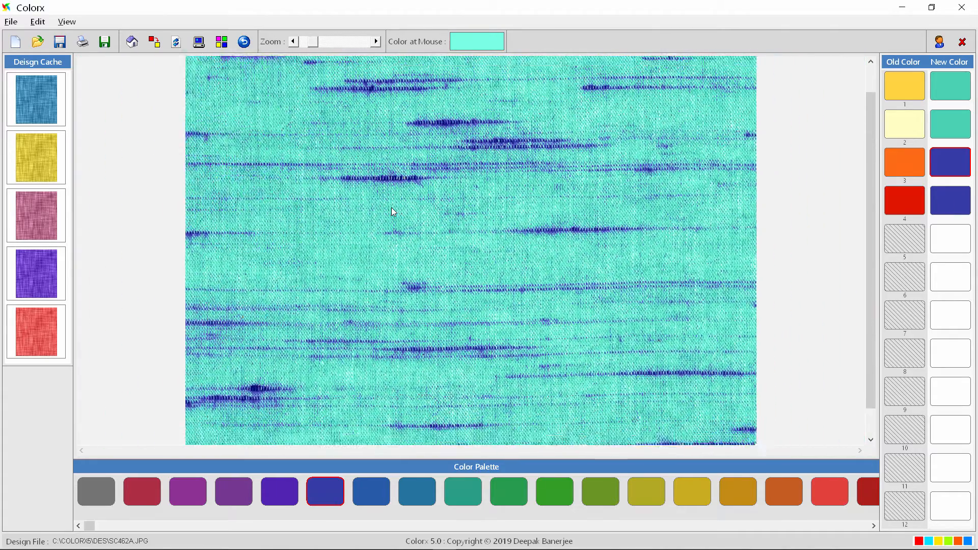
scroll(393, 209, down, 2)
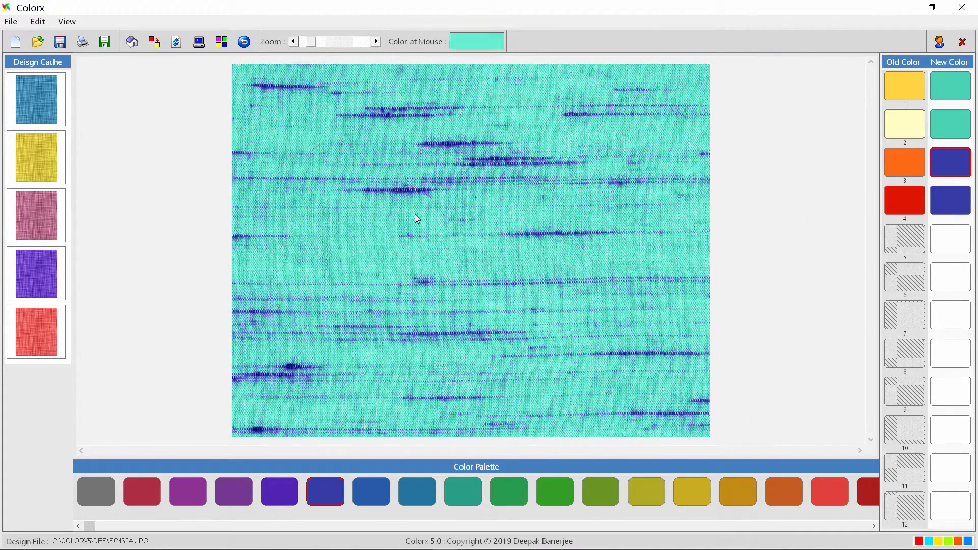
click(135, 43)
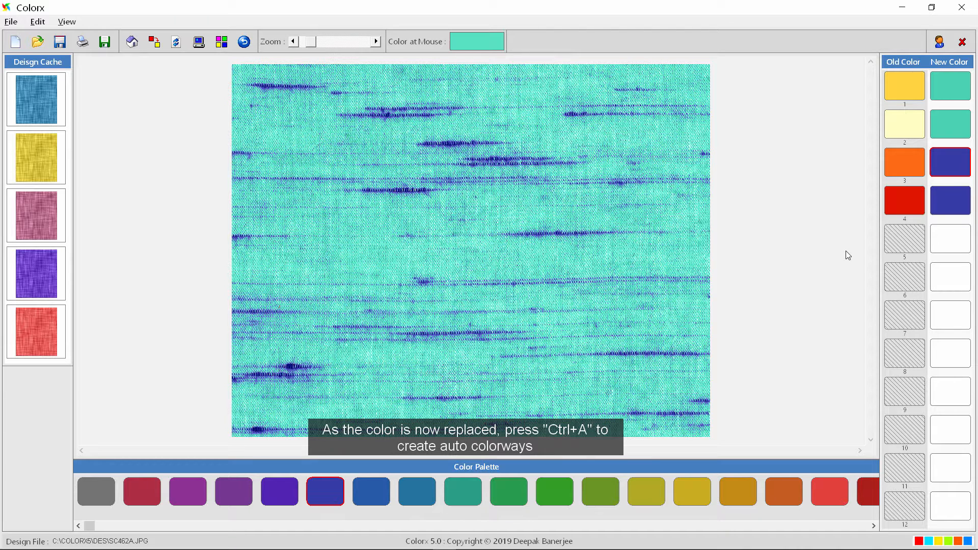
Step: Generate five automatic colorways of the recolored SC462A.JPG fabric in succession
key(ctrl+a)
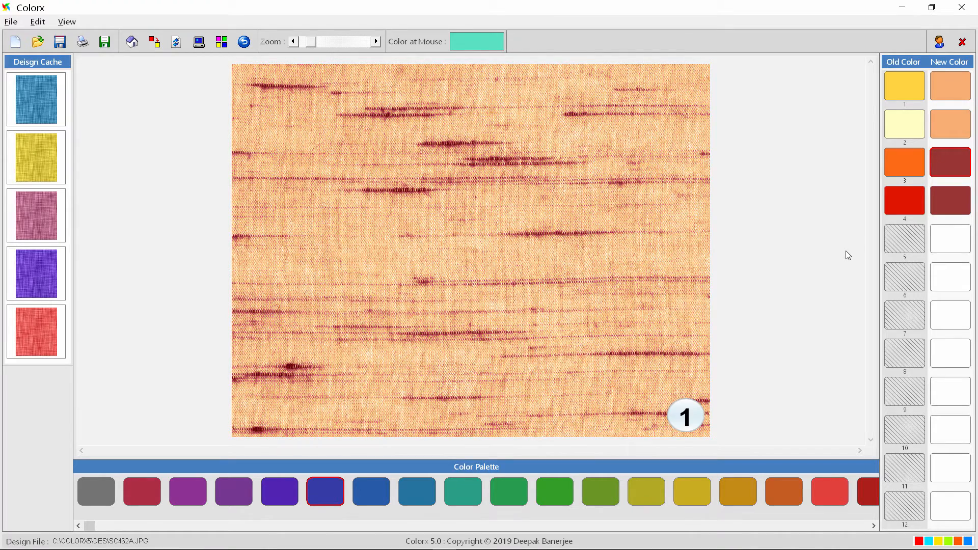
key(ctrl+a)
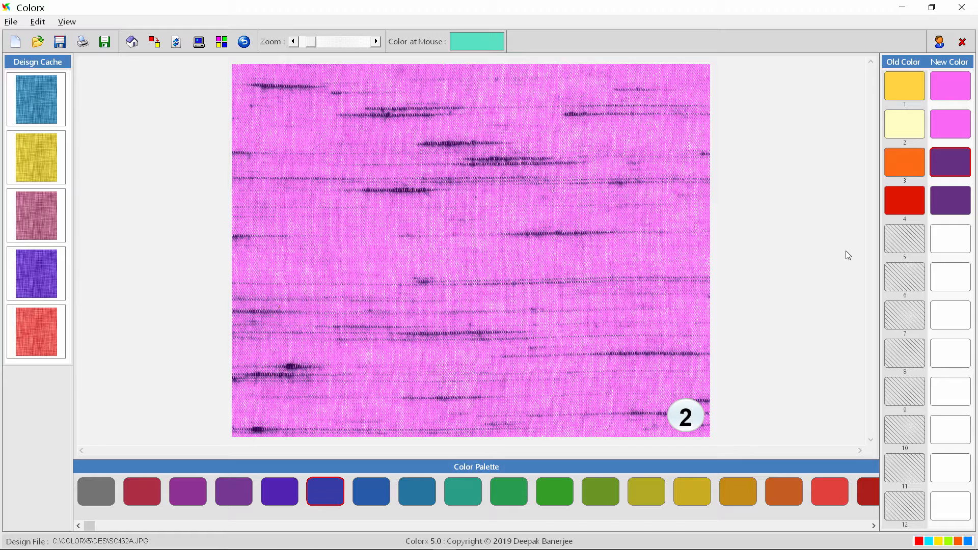
key(ctrl+a)
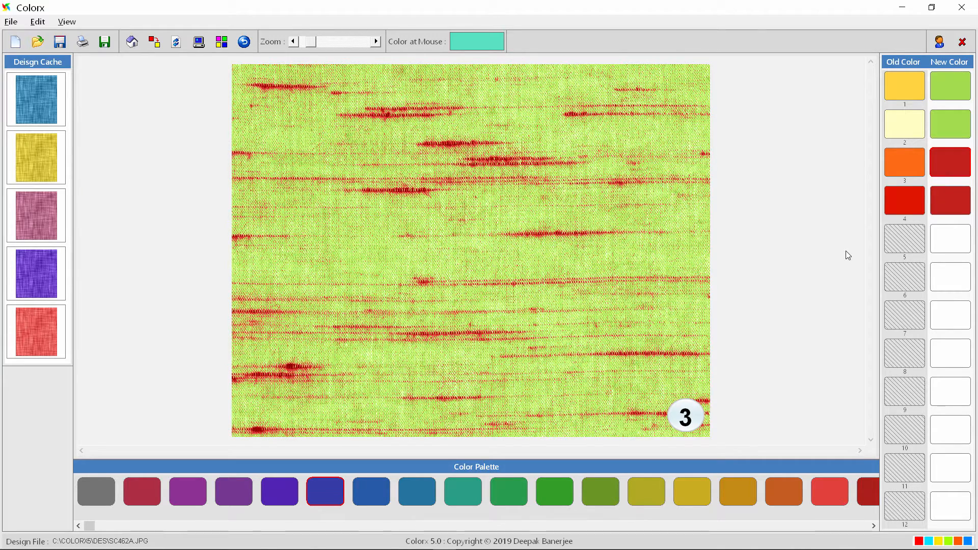
key(ctrl+a)
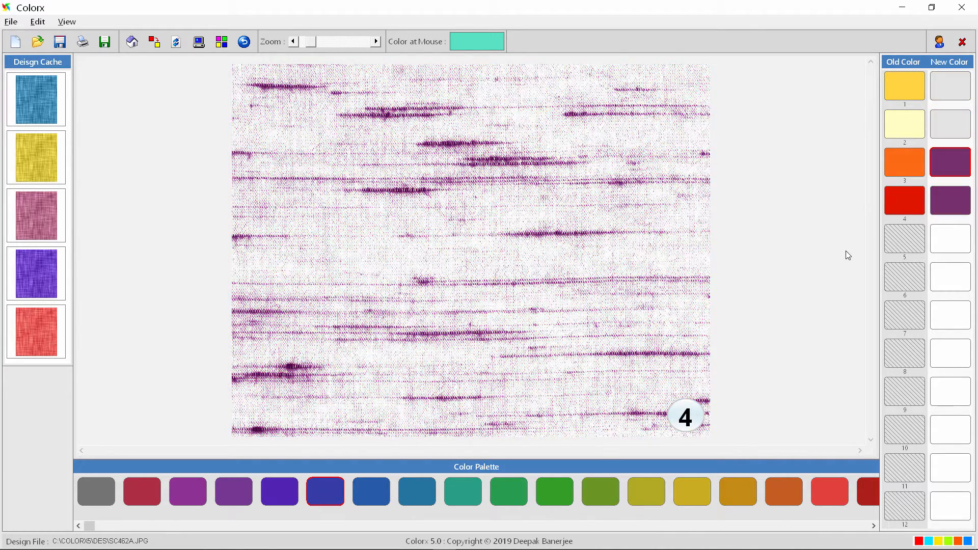
key(ctrl+a)
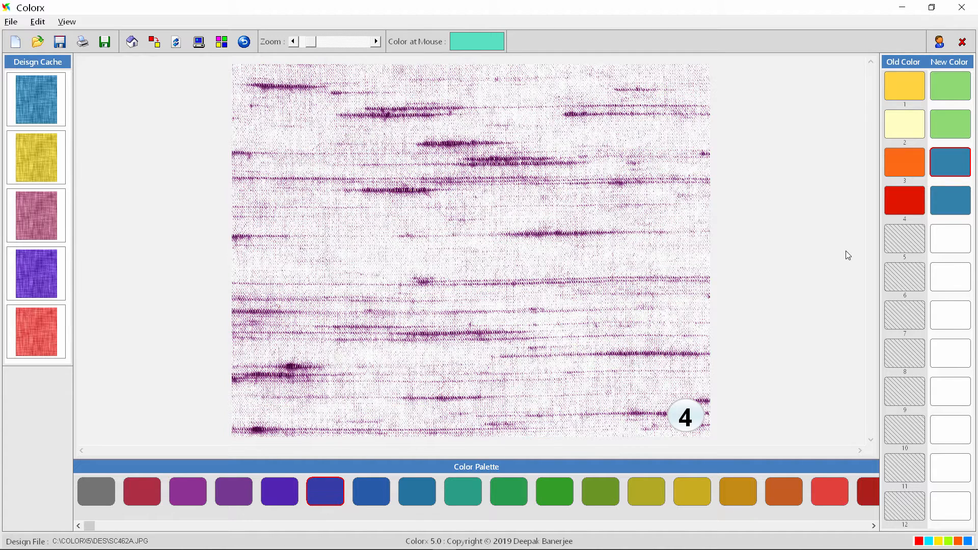